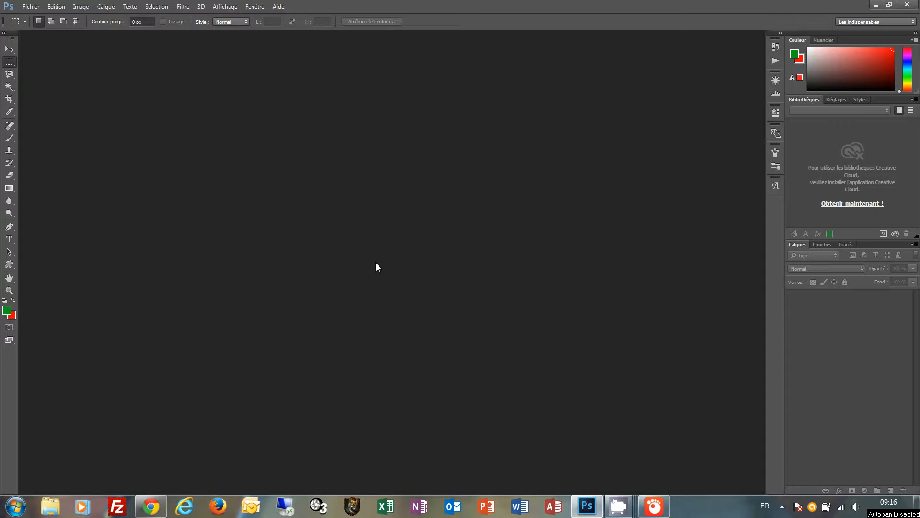
Create a 600 x 400 px, 72 ppi RGB document with a white background and reset the colours to default black and white.
key("ctrl+n")
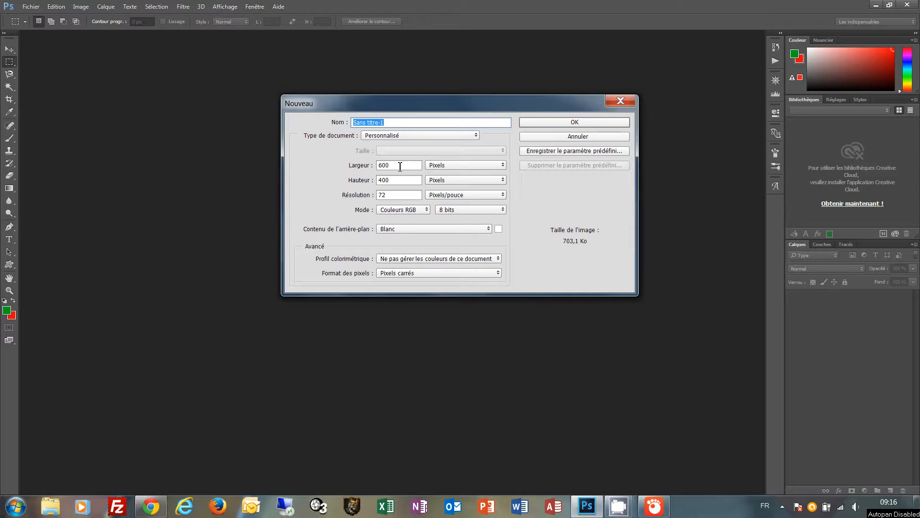
left_click(558, 124)
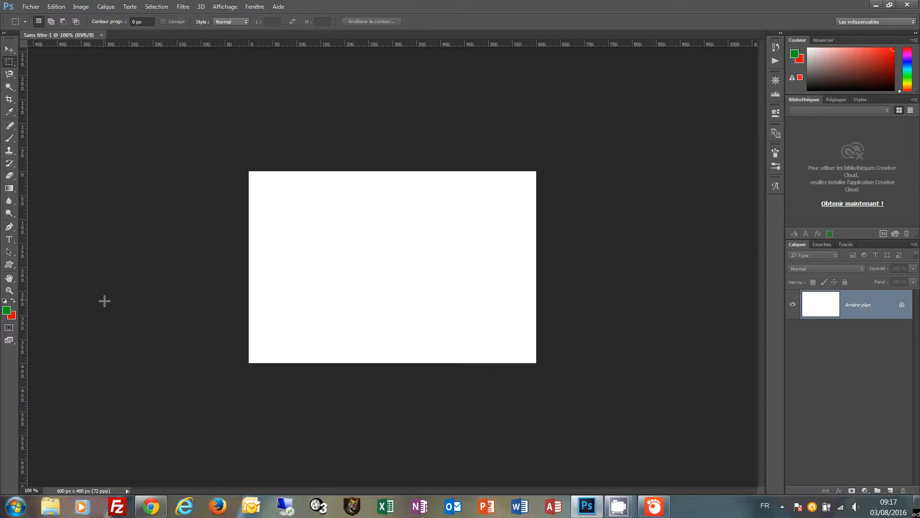
key("d")
Apply the Grain texture filter to the background with Intensité 100, Contraste 100 and type Vertical.
left_click(183, 7)
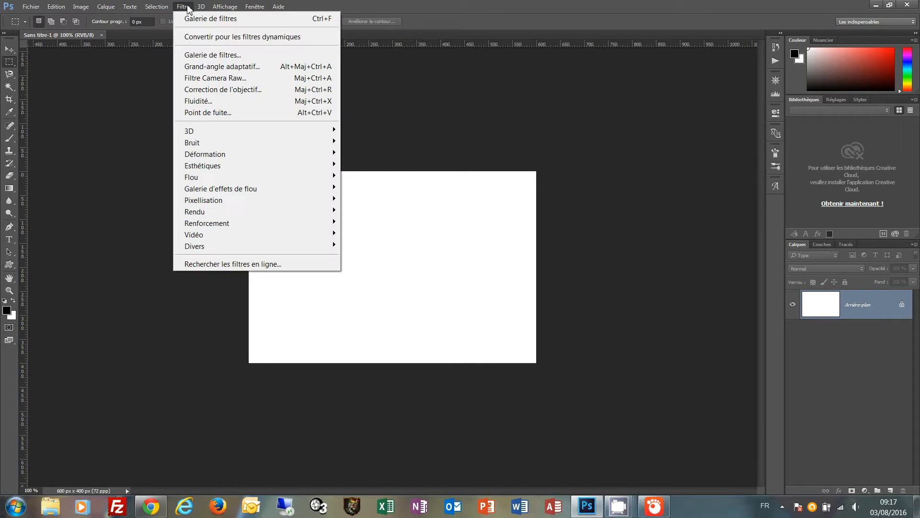
left_click(209, 56)
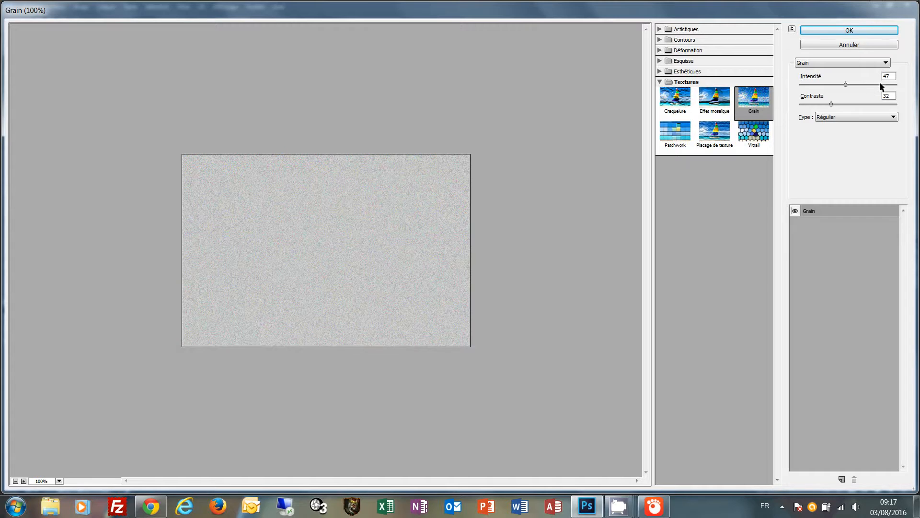
left_click(892, 76)
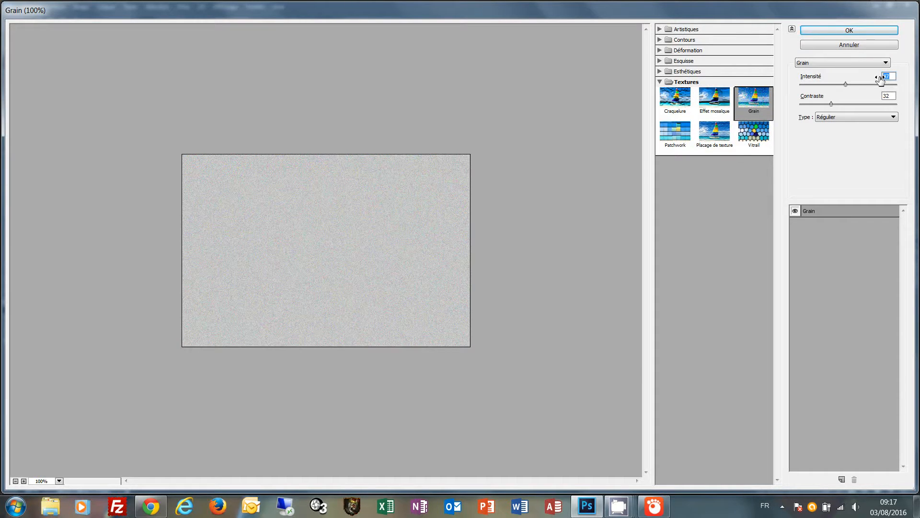
type("100")
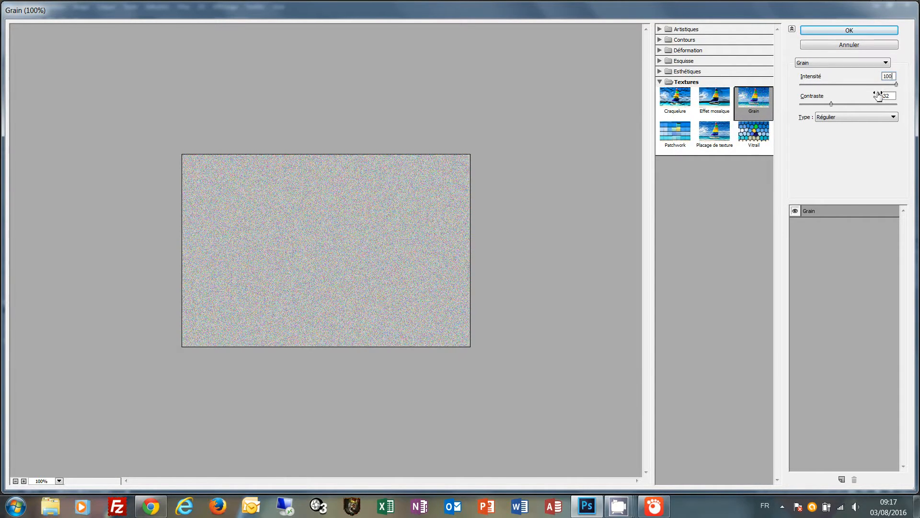
left_click(882, 96)
type("100")
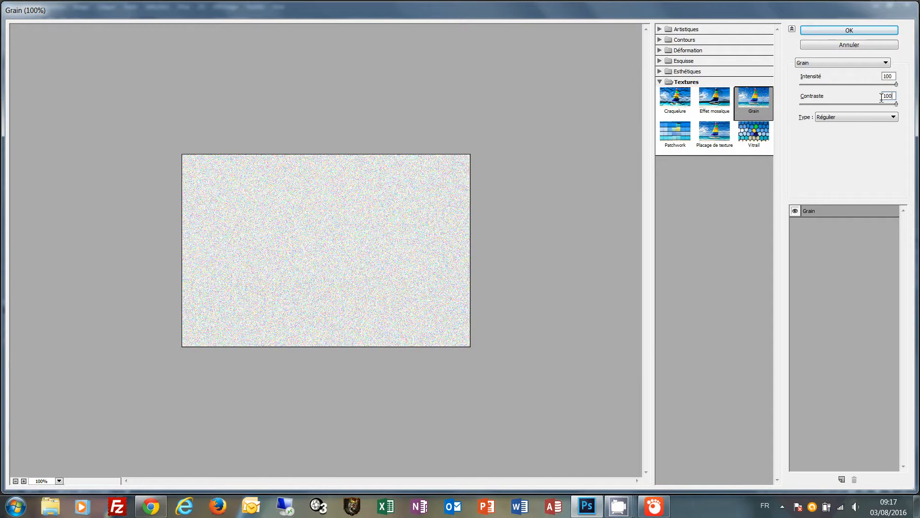
left_click(856, 117)
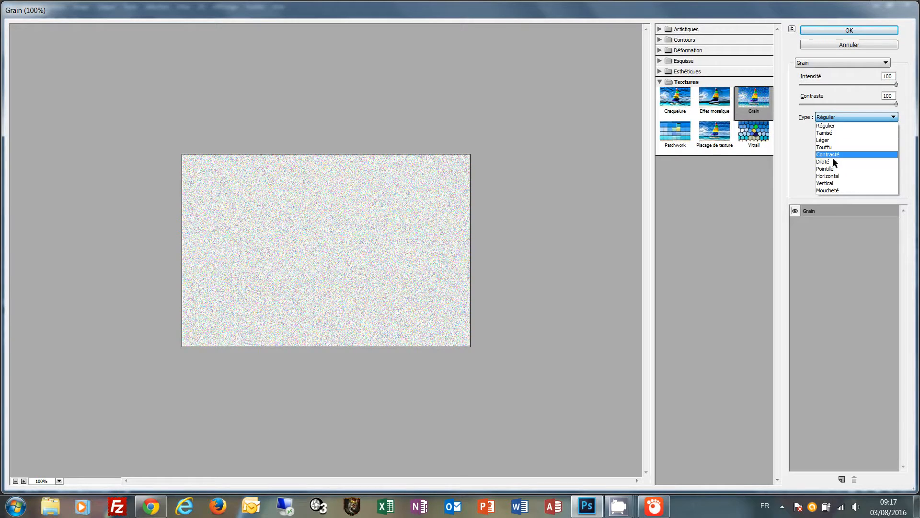
left_click(833, 184)
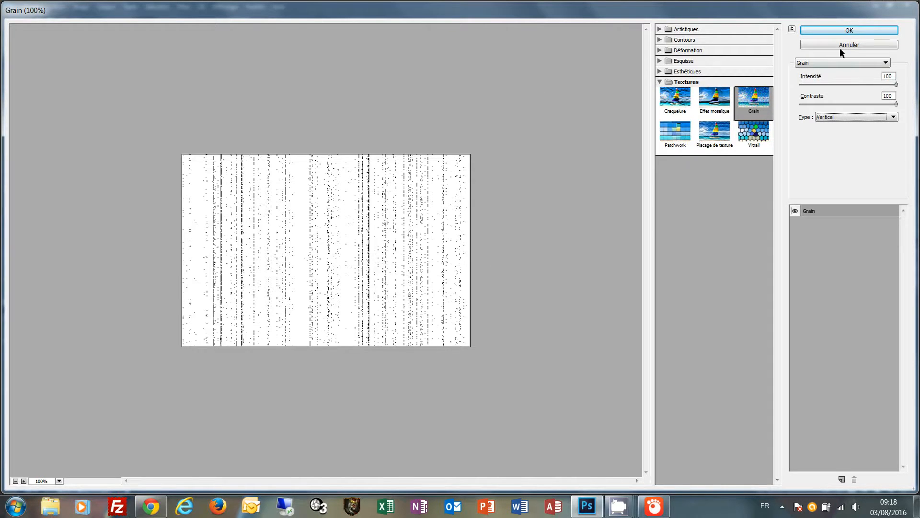
left_click(849, 30)
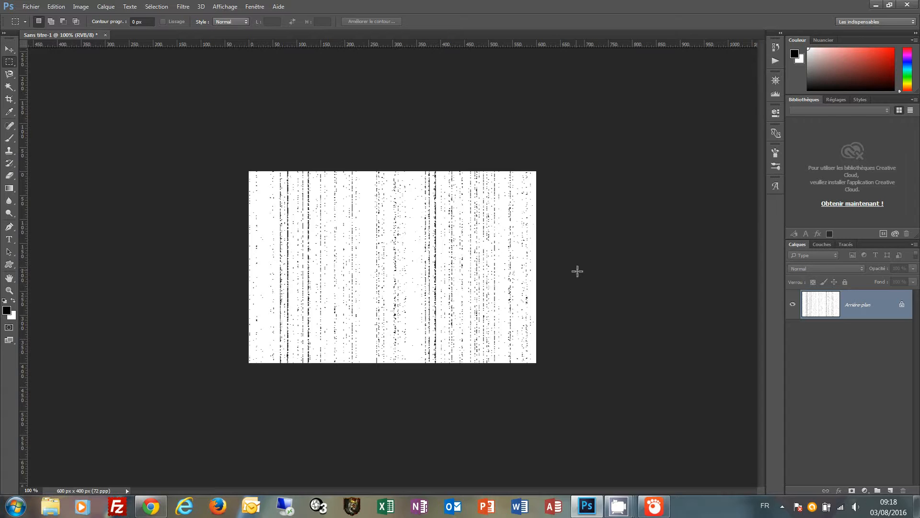
Choose the artistic Néon filter for the grain streaks, with Taille 5 and Luminosité 20.
left_click(183, 7)
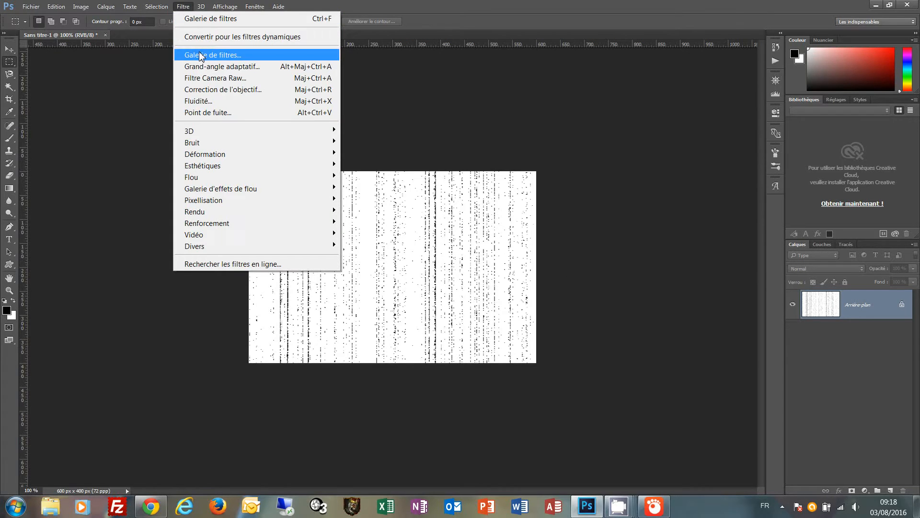
left_click(201, 56)
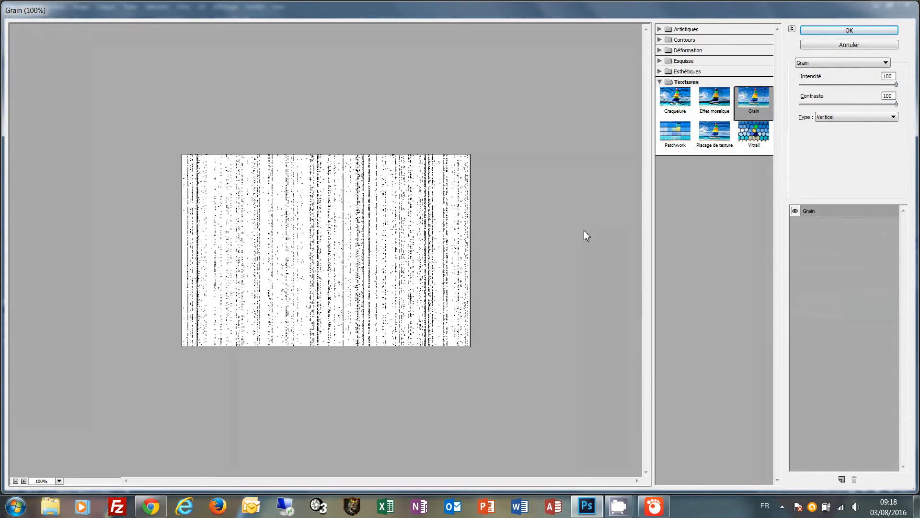
left_click(660, 29)
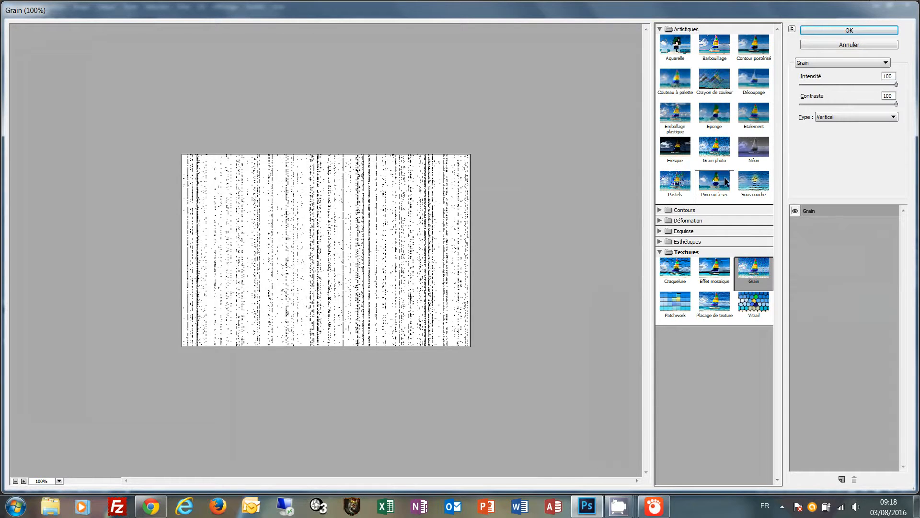
left_click(758, 154)
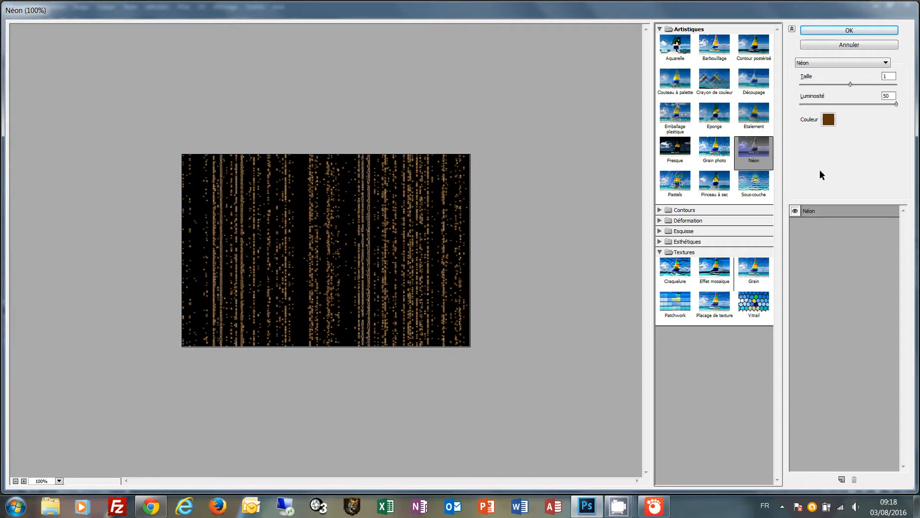
double_click(888, 77)
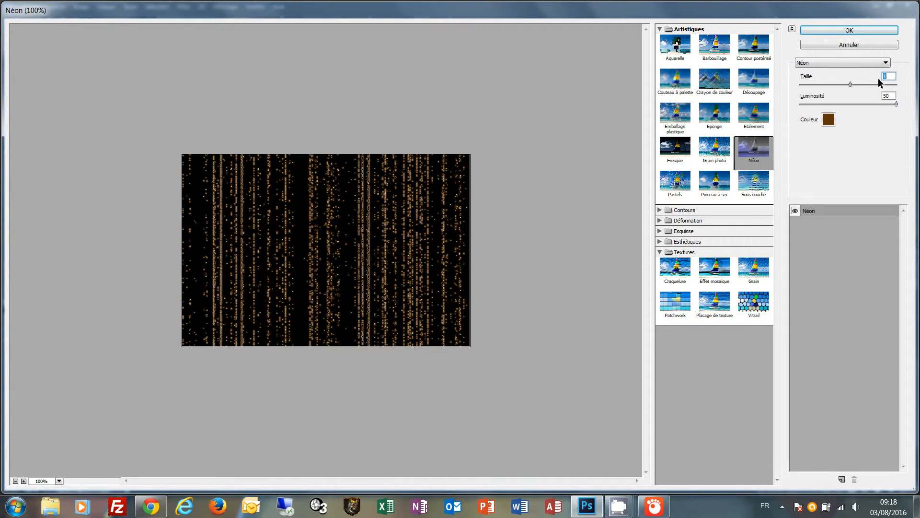
type("5")
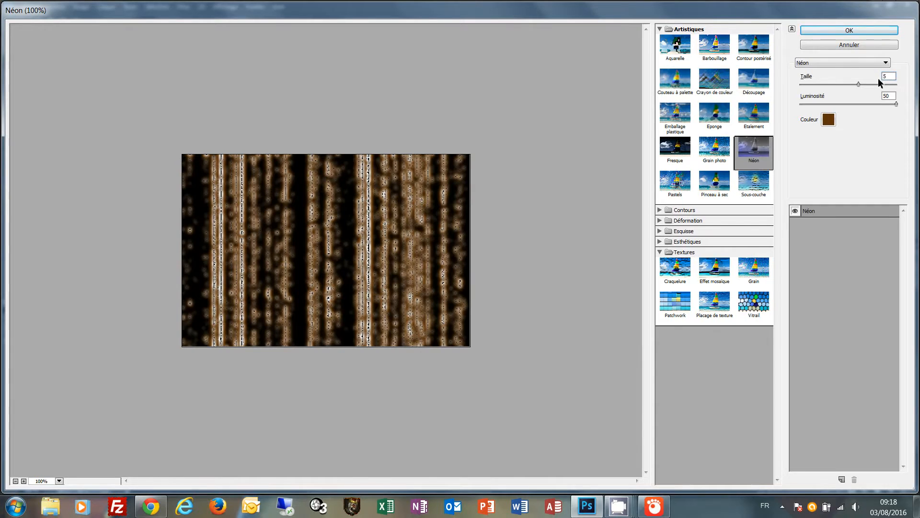
double_click(884, 96)
type("-20")
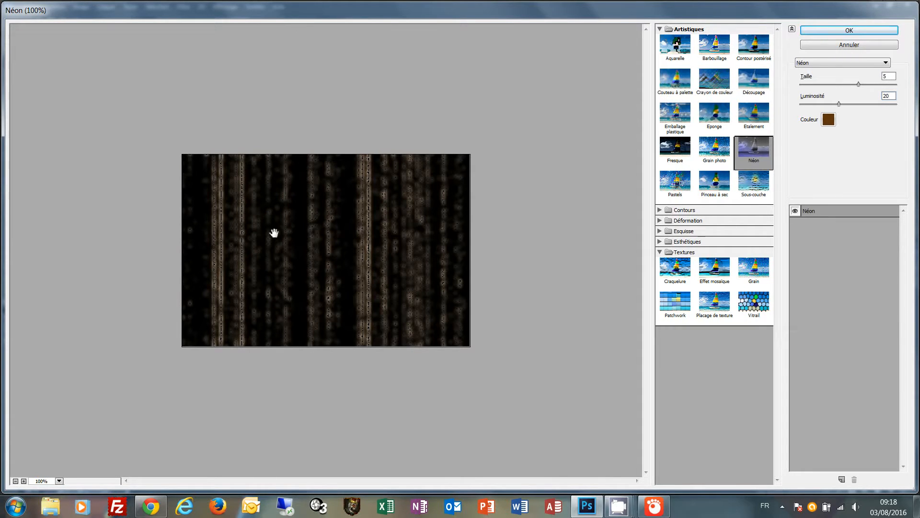
Set the Néon glow colour to bright green #05e51a and apply the filter.
left_click(830, 122)
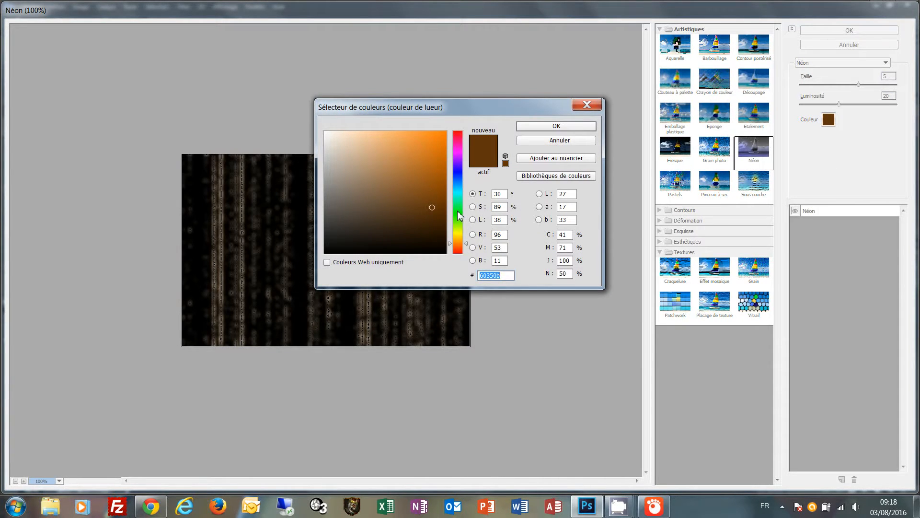
left_click(459, 211)
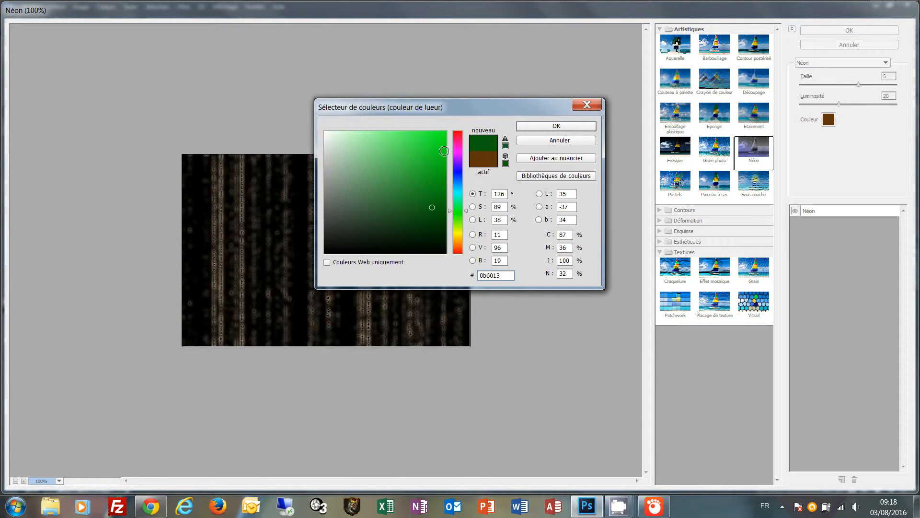
left_click(443, 144)
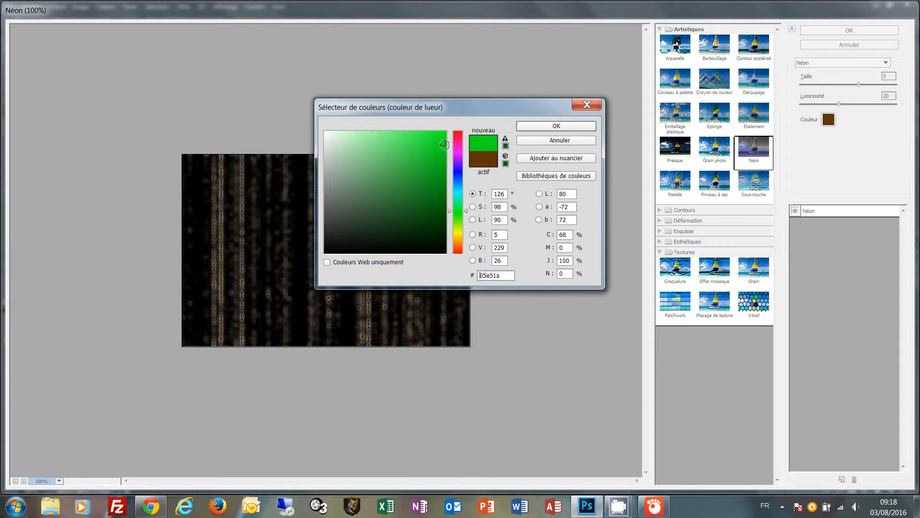
left_click(559, 126)
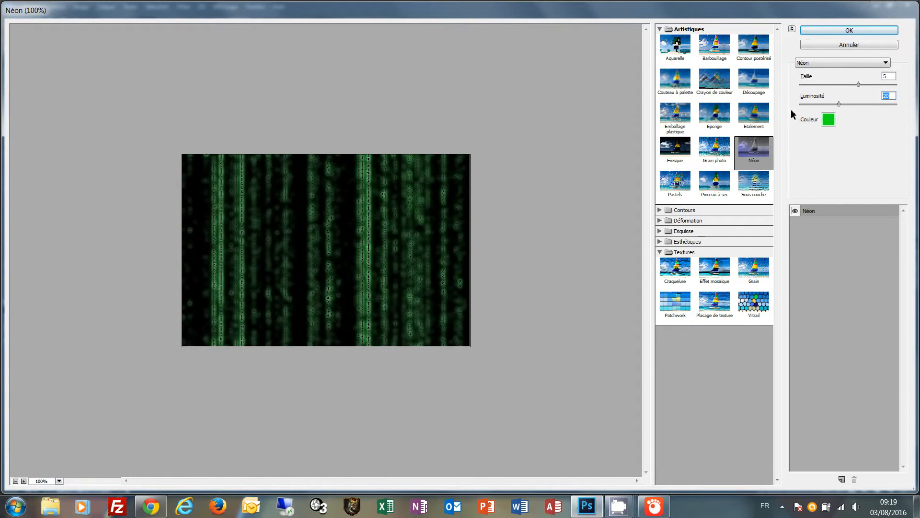
left_click(849, 31)
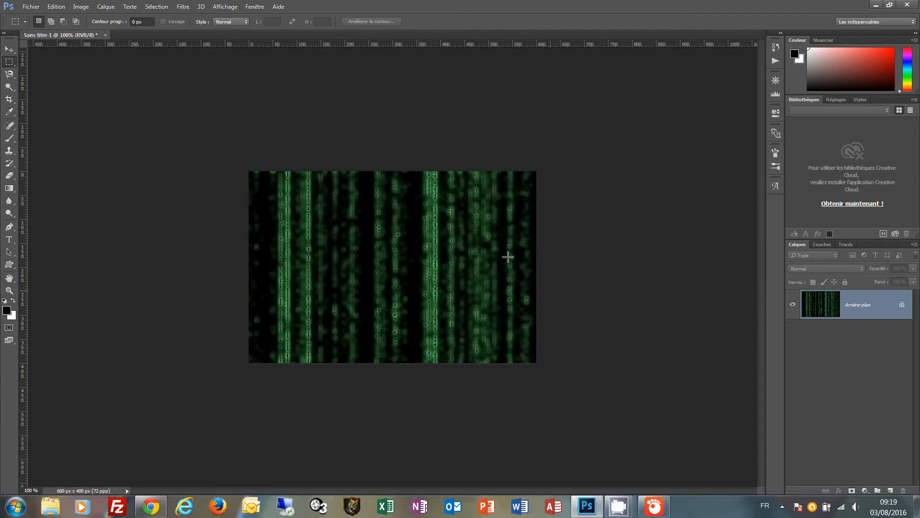
Apply the Contour lumineux filter from the Esthétiques group with Epaisseur 1, Luminosité 5 and Lissage 1.
left_click(183, 7)
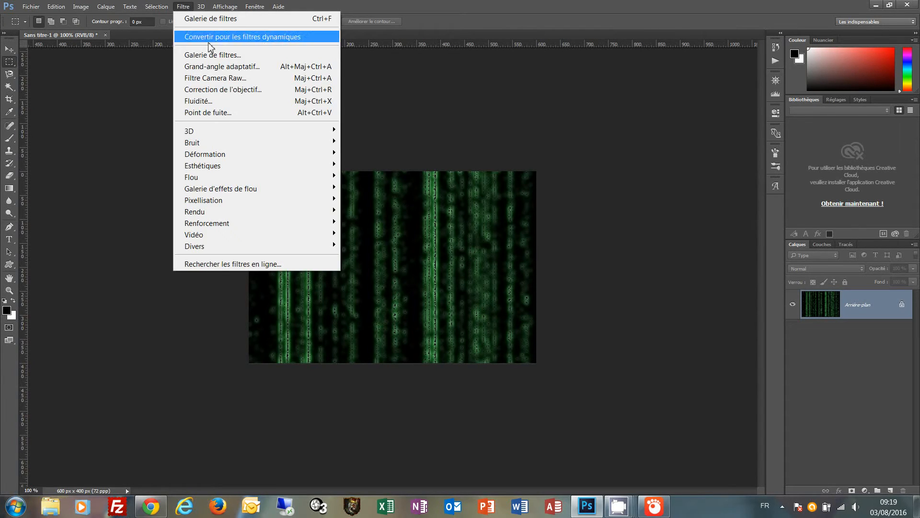
left_click(212, 56)
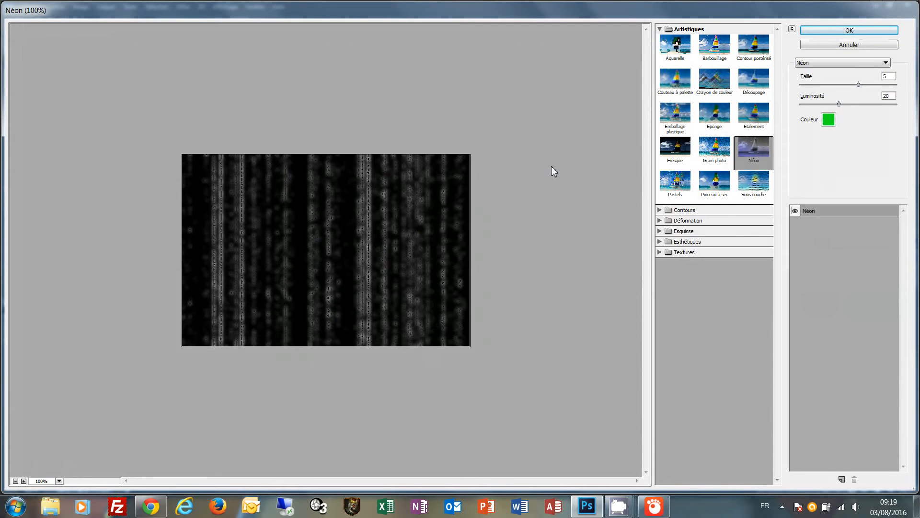
left_click(660, 30)
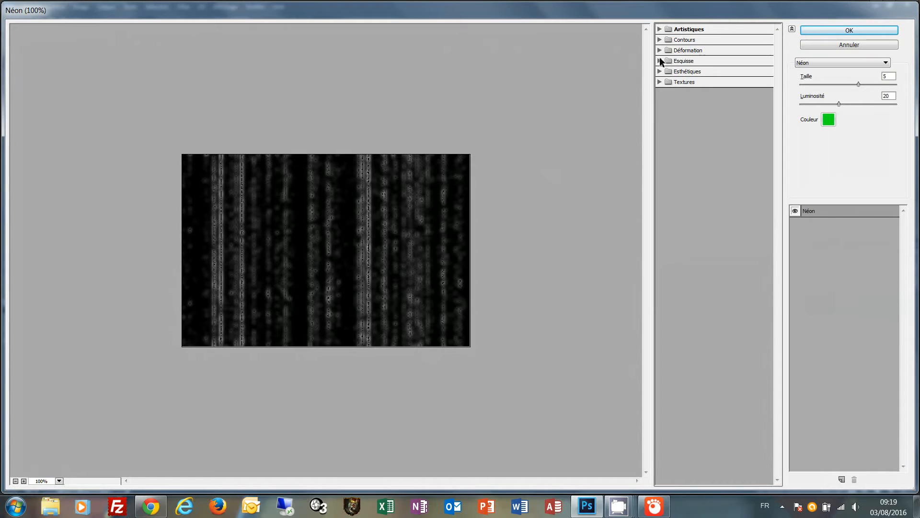
left_click(660, 71)
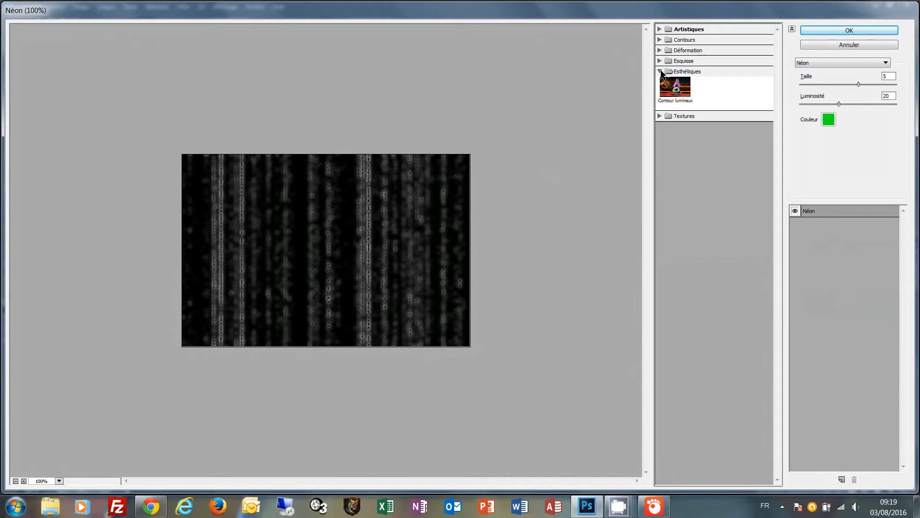
left_click(677, 94)
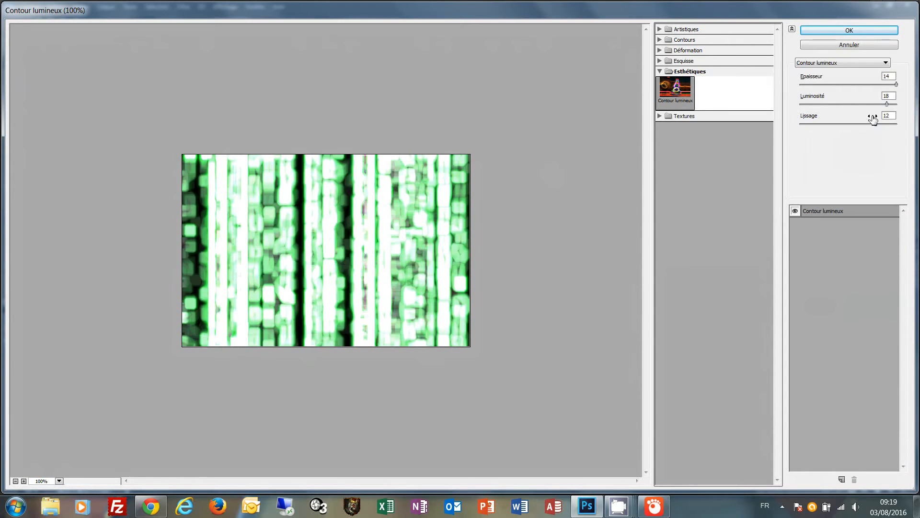
left_click(877, 79)
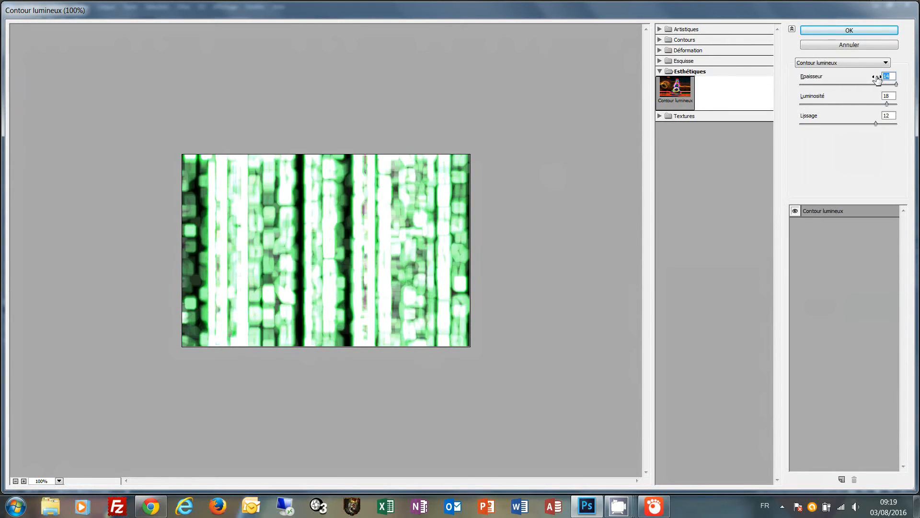
type("1")
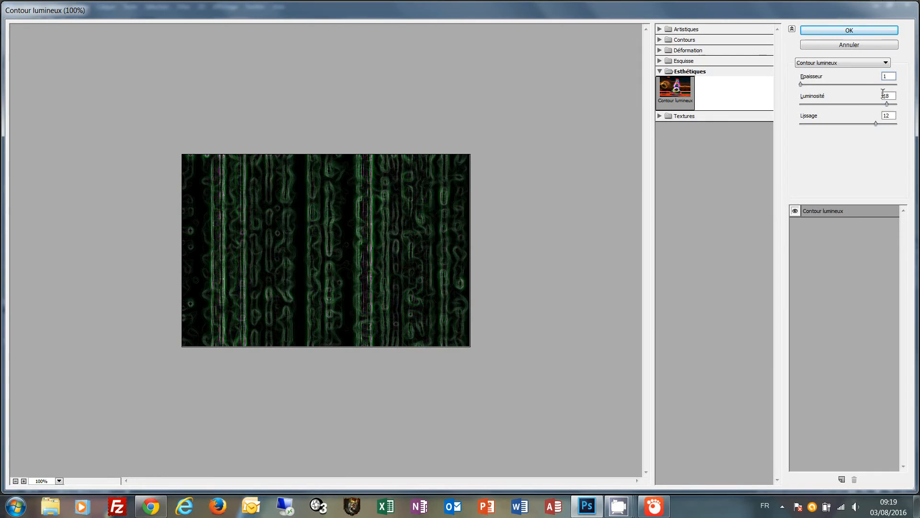
left_click(893, 98)
type("5")
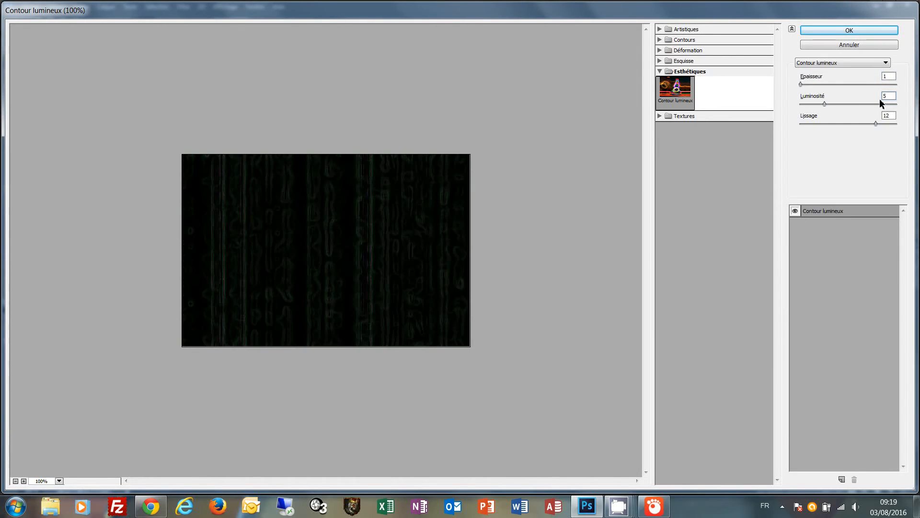
left_click(892, 115)
type("1")
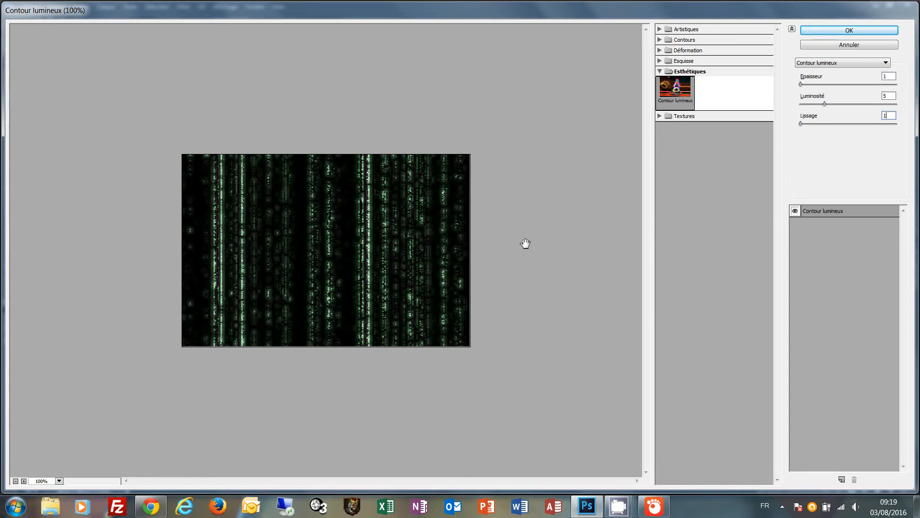
left_click(844, 30)
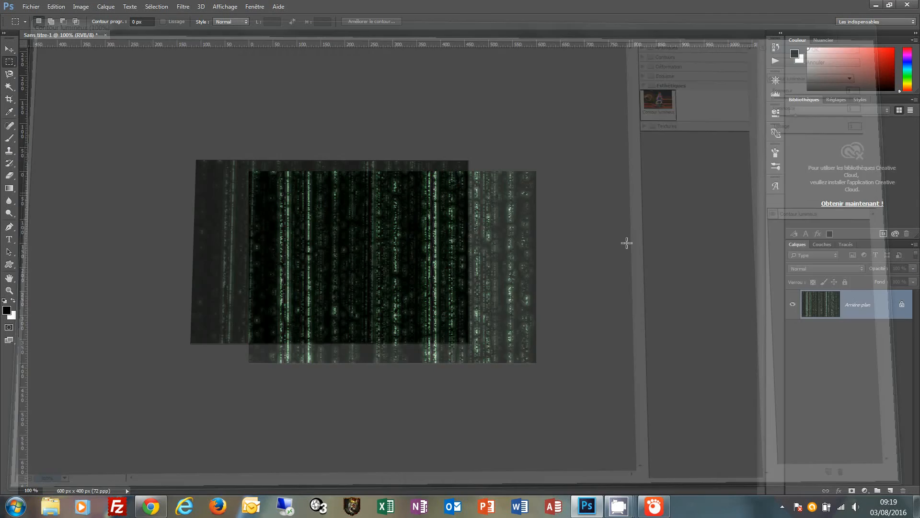